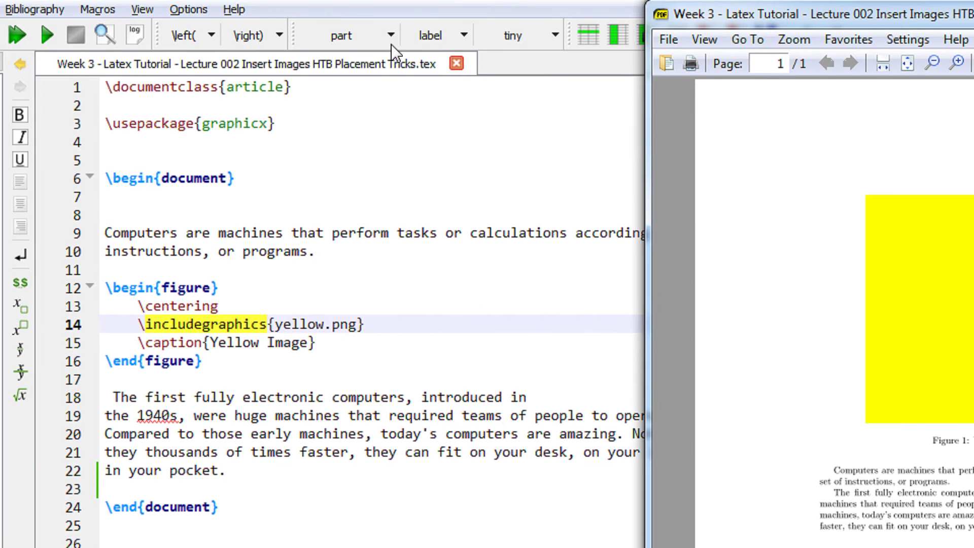
Point out the document class, the document body start and the graphicx package line
{"action": "left_click_drag", "start_coordinate": [294, 87], "coordinate": [105, 87]}
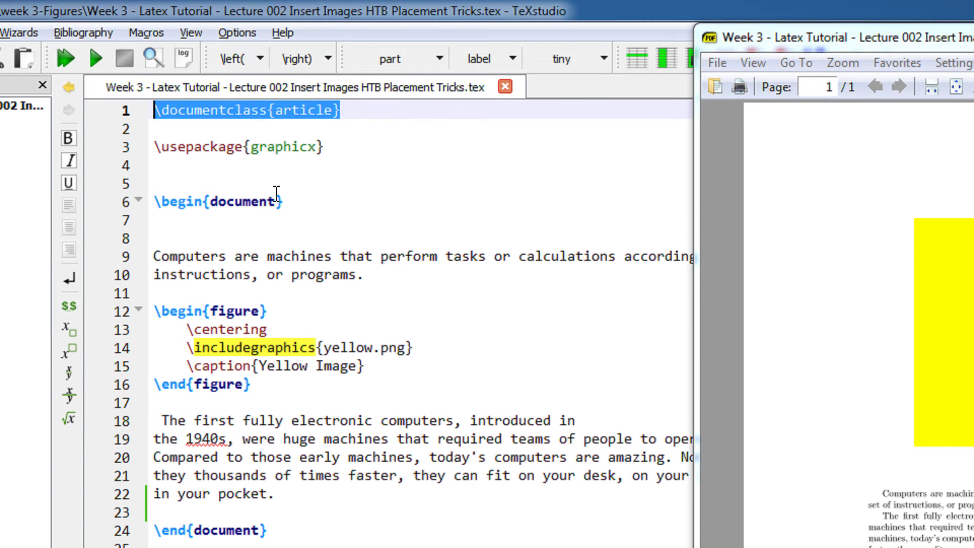
{"action": "left_click", "coordinate": [300, 195]}
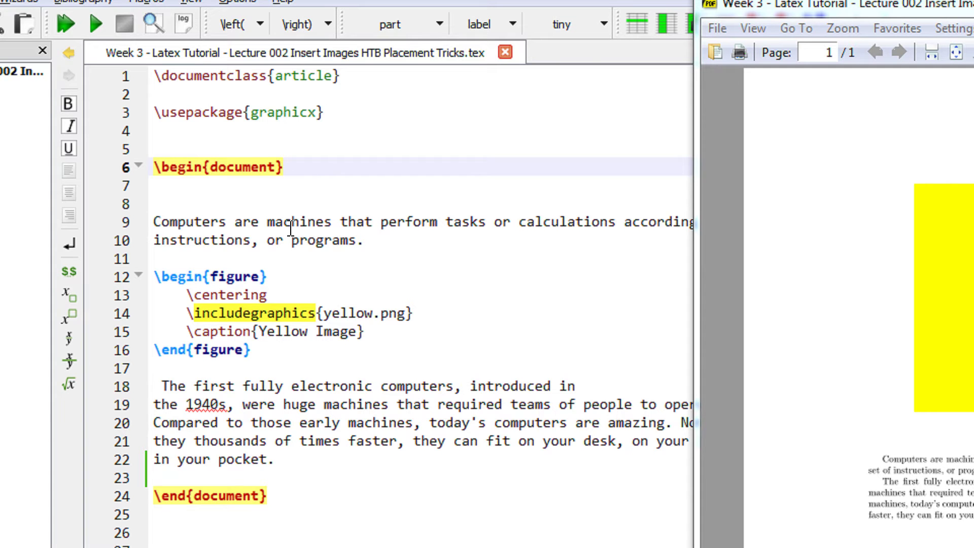
{"action": "left_click", "coordinate": [334, 111]}
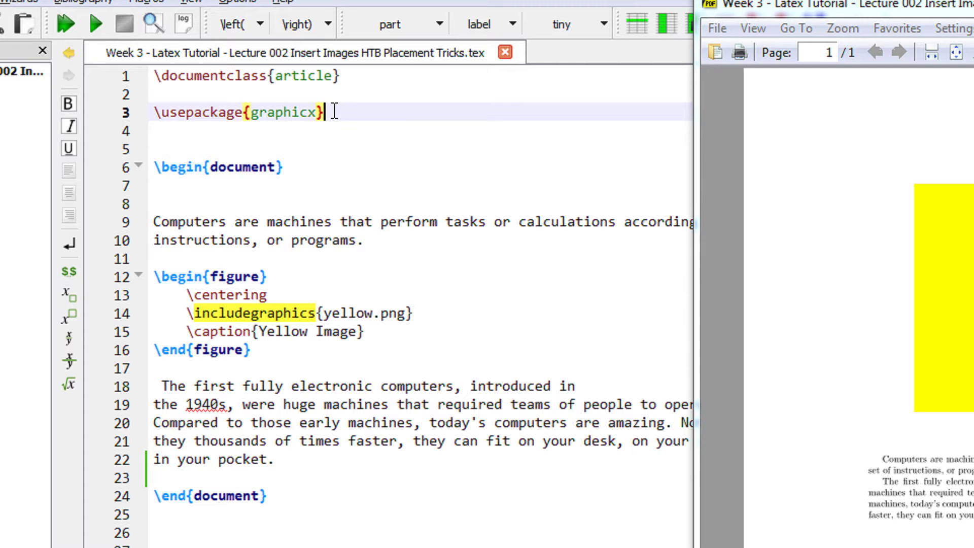
{"action": "left_click_drag", "start_coordinate": [333, 112], "coordinate": [154, 113]}
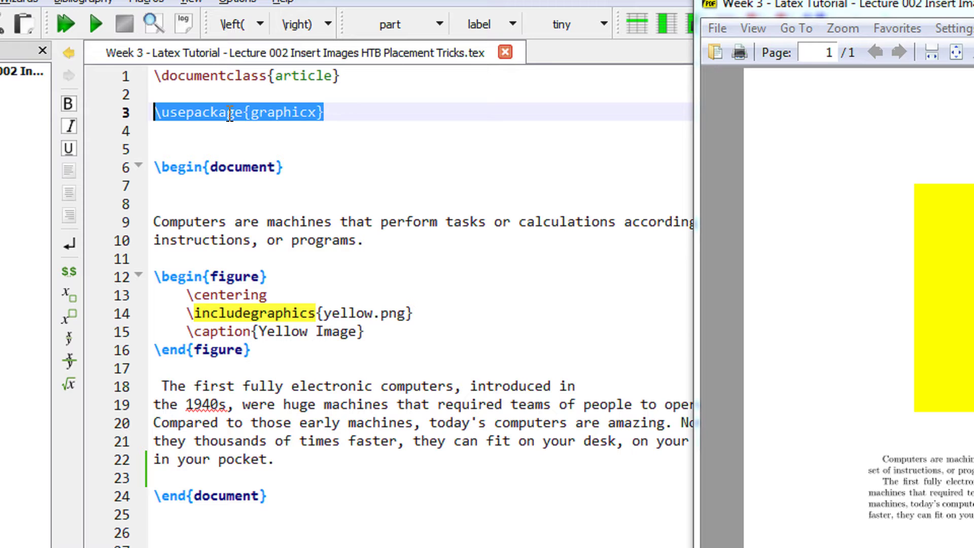
{"action": "left_click", "coordinate": [304, 124]}
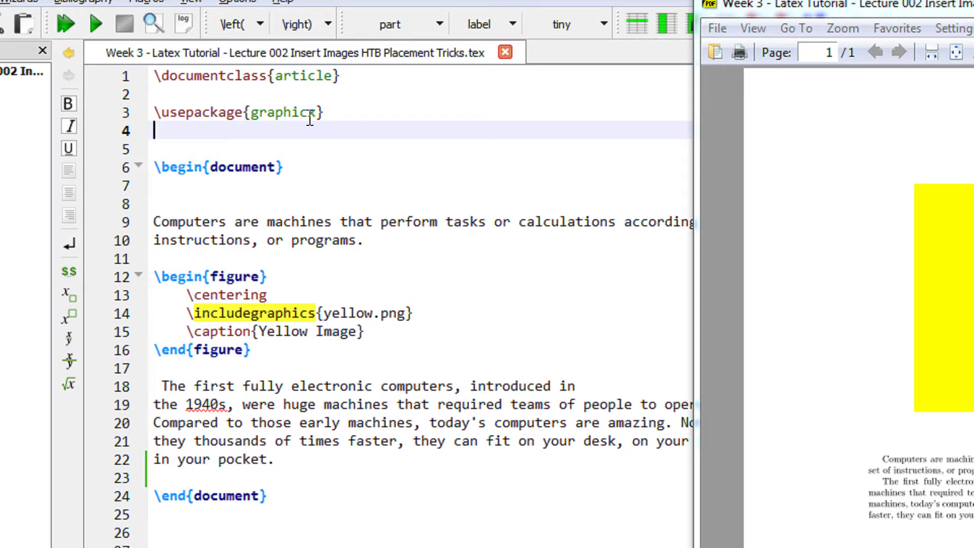
{"action": "left_click_drag", "start_coordinate": [308, 112], "coordinate": [318, 112]}
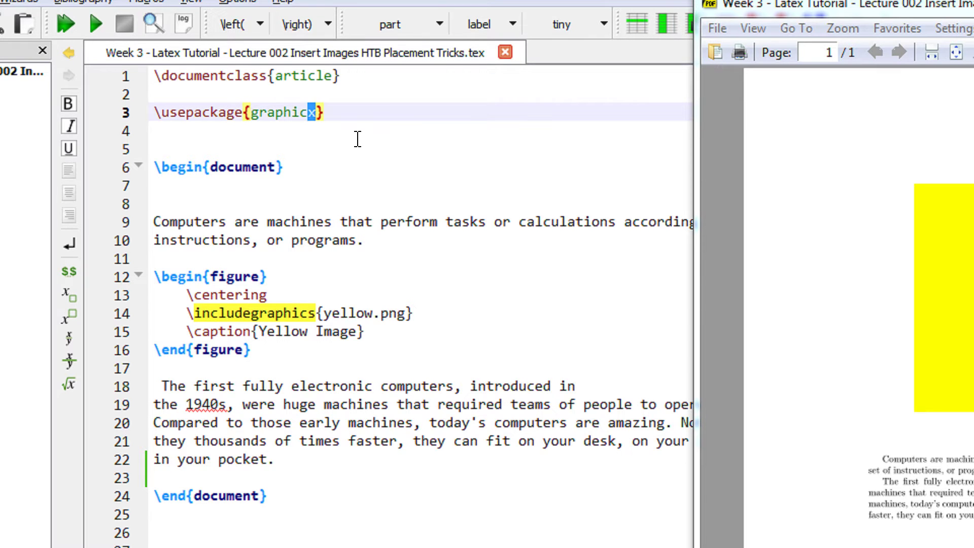
{"action": "left_click", "coordinate": [357, 137]}
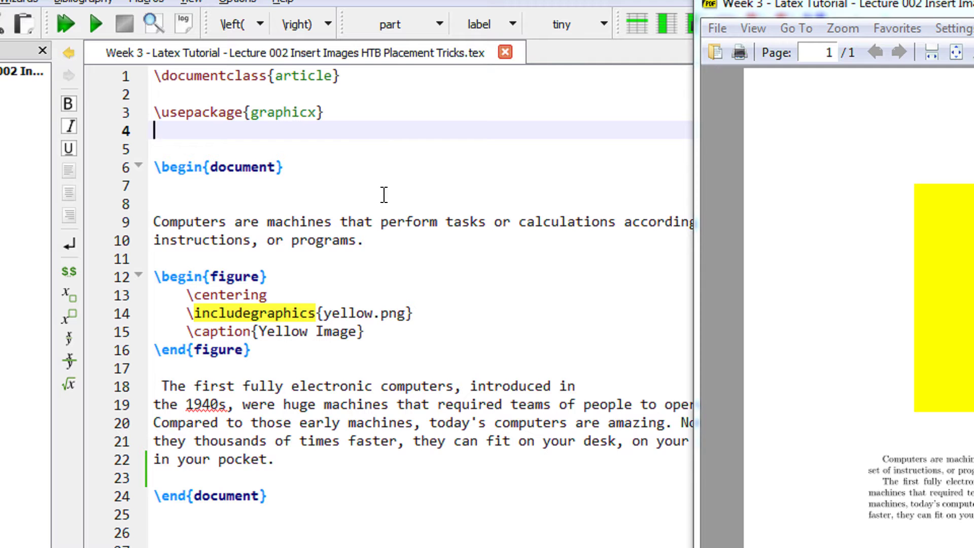
Highlight the opening paragraph, the figure block with yellow.png, and the following paragraph
{"action": "left_click_drag", "start_coordinate": [393, 242], "coordinate": [149, 222]}
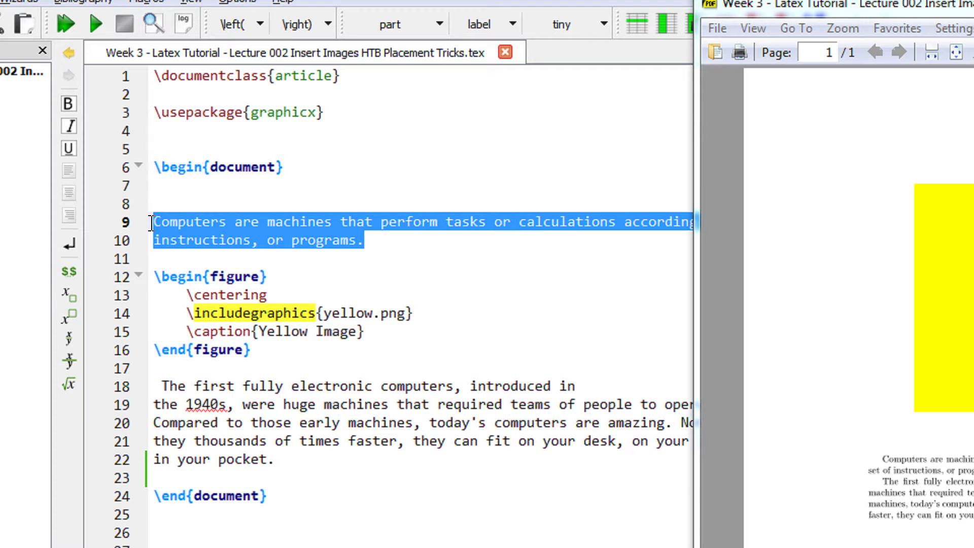
{"action": "left_click_drag", "start_coordinate": [272, 350], "coordinate": [152, 276]}
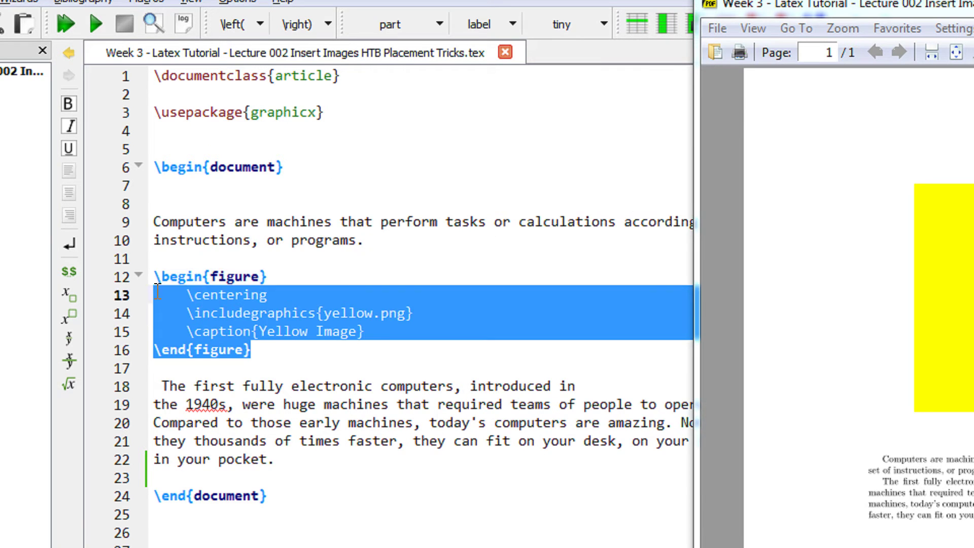
{"action": "left_click", "coordinate": [346, 332]}
{"action": "left_click_drag", "start_coordinate": [330, 314], "coordinate": [398, 312]}
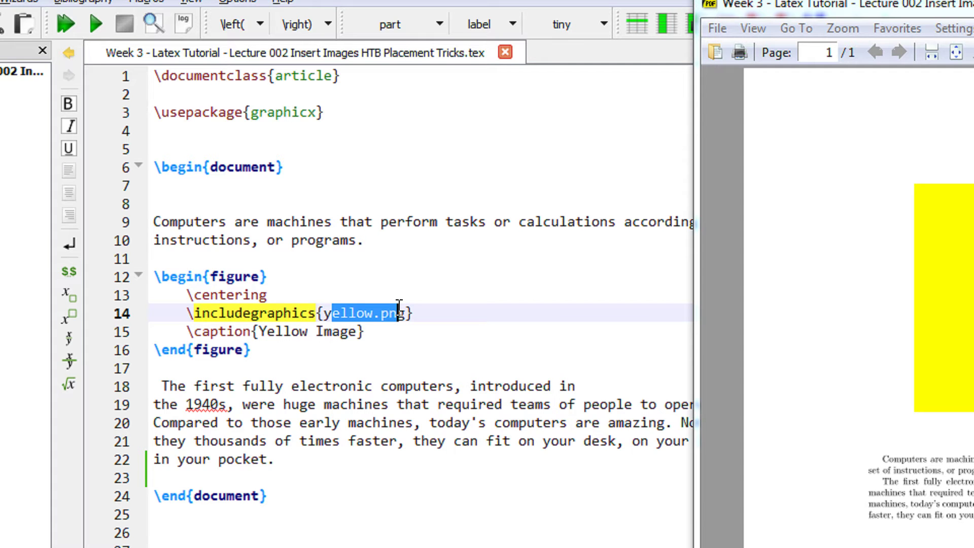
{"action": "left_click", "coordinate": [350, 332]}
{"action": "scroll", "coordinate": [355, 331], "scroll_direction": "down", "scroll_amount": 3}
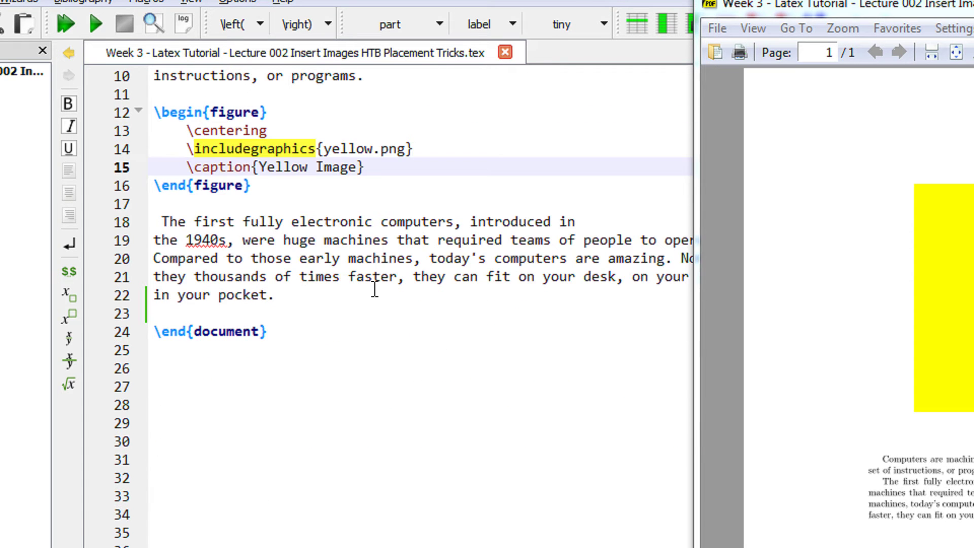
{"action": "mouse_move", "coordinate": [374, 293]}
{"action": "left_mouse_down"}
{"action": "mouse_move", "coordinate": [181, 240]}
{"action": "mouse_move", "coordinate": [155, 221]}
{"action": "left_mouse_up"}
{"action": "scroll", "coordinate": [339, 352], "scroll_direction": "up", "scroll_amount": 2}
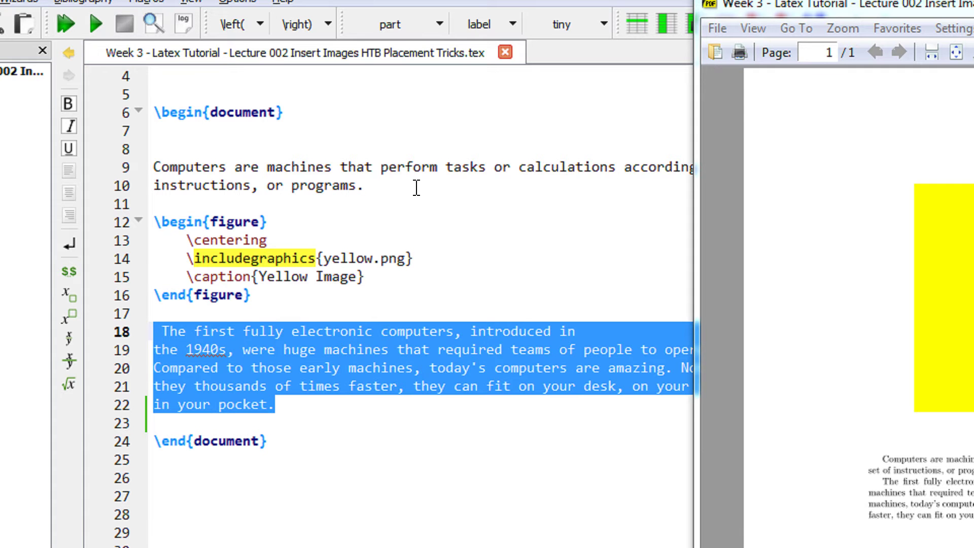
{"action": "left_click_drag", "start_coordinate": [407, 187], "coordinate": [153, 167]}
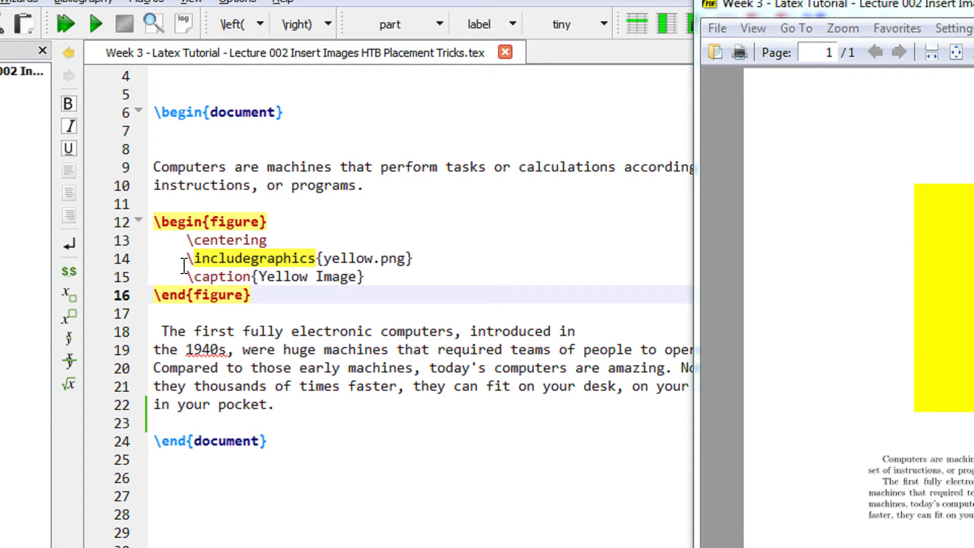
{"action": "left_click_drag", "start_coordinate": [258, 295], "coordinate": [155, 222]}
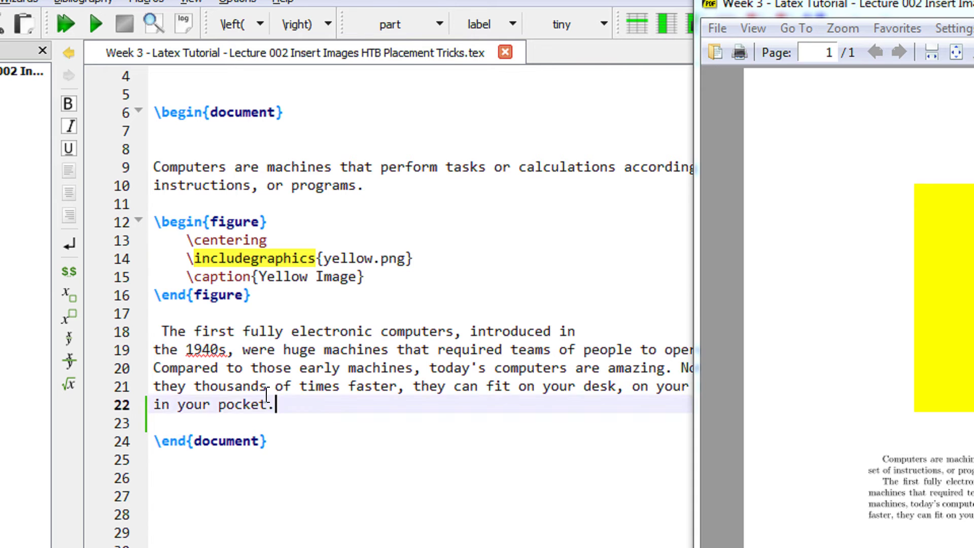
{"action": "left_click_drag", "start_coordinate": [303, 400], "coordinate": [146, 332]}
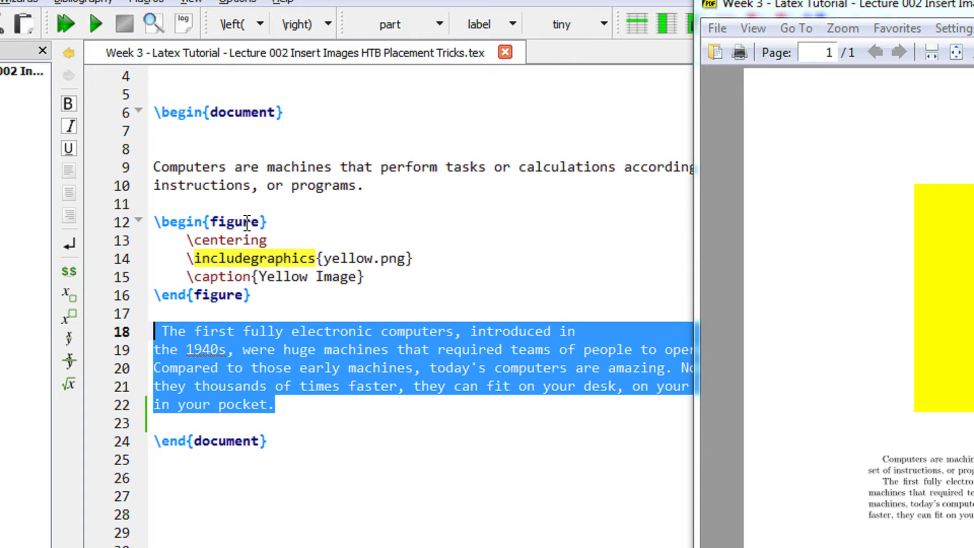
Compile the document and position the PDF preview fully beside the source editor
{"action": "left_click", "coordinate": [73, 33]}
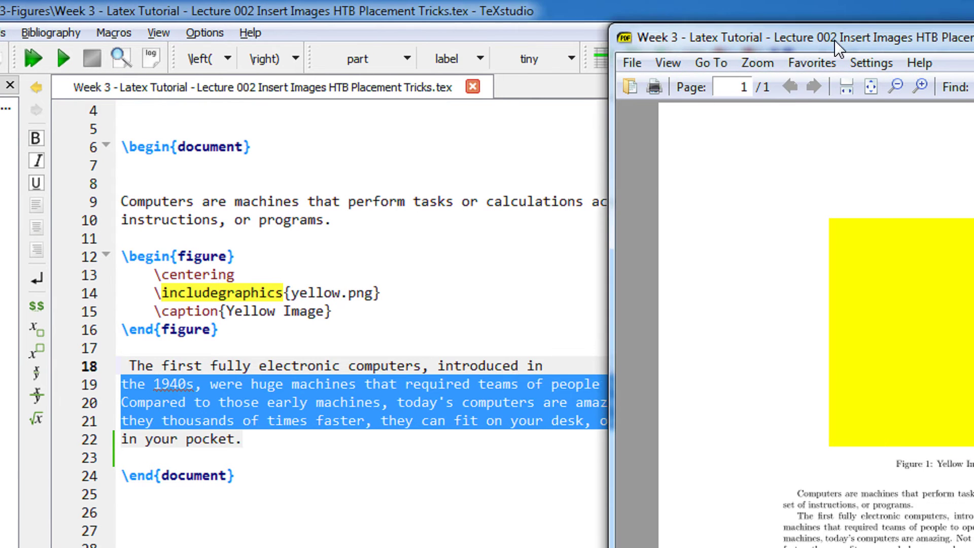
{"action": "left_click_drag", "start_coordinate": [966, 37], "coordinate": [777, 39]}
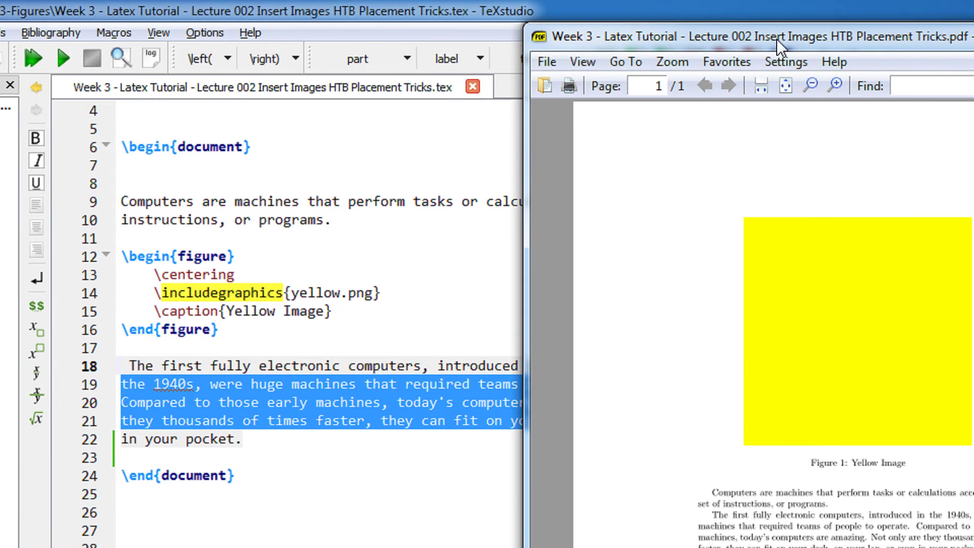
{"action": "left_click", "coordinate": [9, 84]}
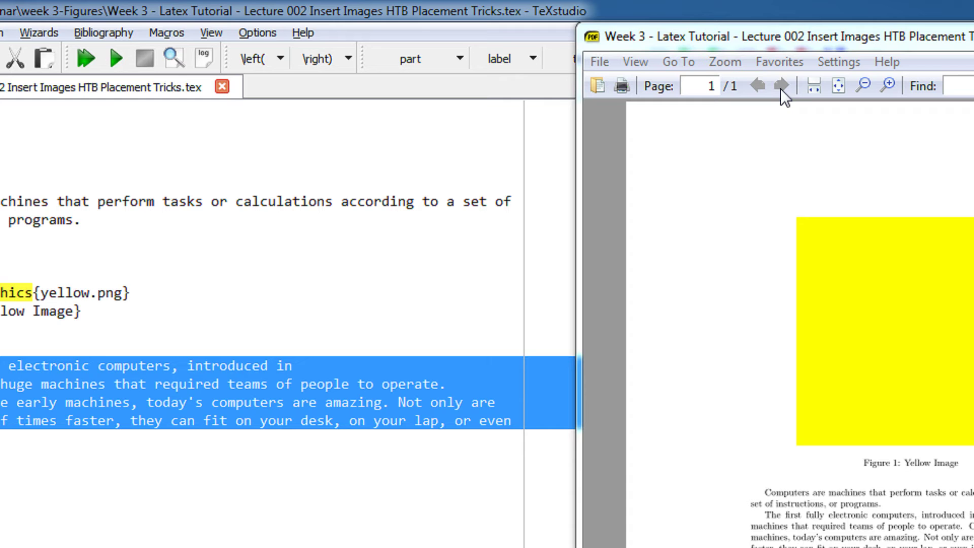
{"action": "left_click_drag", "start_coordinate": [772, 38], "coordinate": [597, 35]}
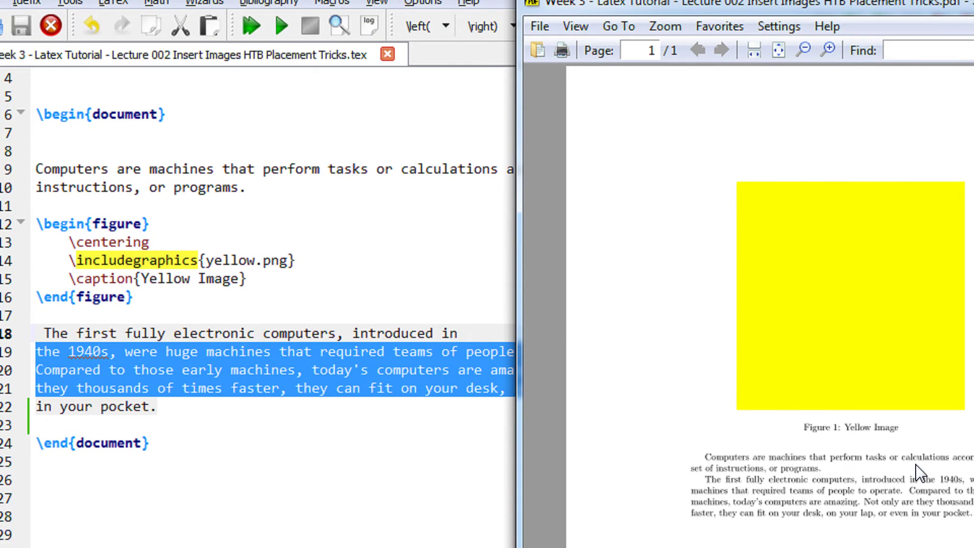
Match the PDF paragraphs and figure to their source, then go to the figure's opening line
{"action": "mouse_move", "coordinate": [690, 439]}
{"action": "left_mouse_down"}
{"action": "mouse_move", "coordinate": [779, 439]}
{"action": "mouse_move", "coordinate": [805, 450]}
{"action": "left_mouse_up"}
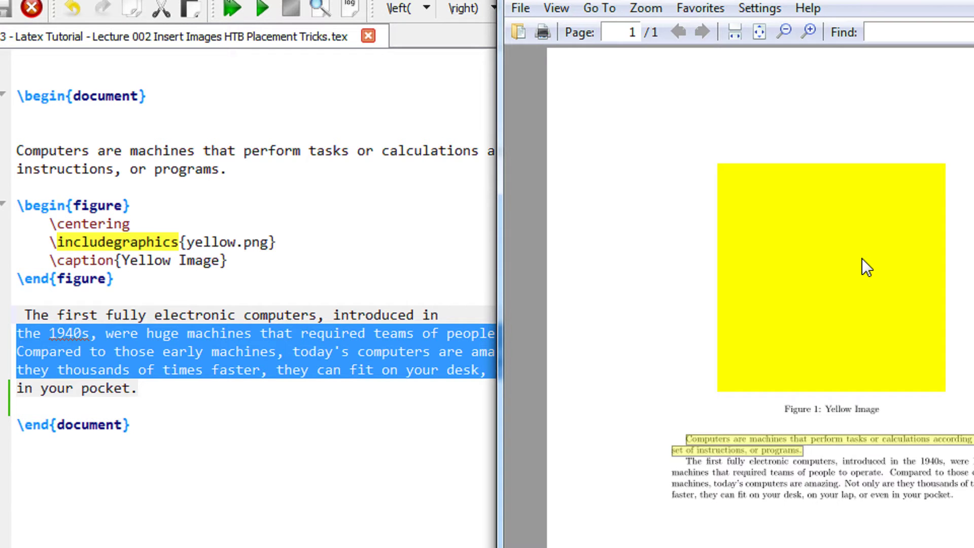
{"action": "mouse_move", "coordinate": [56, 314]}
{"action": "left_mouse_down"}
{"action": "mouse_move", "coordinate": [187, 378]}
{"action": "mouse_move", "coordinate": [56, 389]}
{"action": "left_mouse_up"}
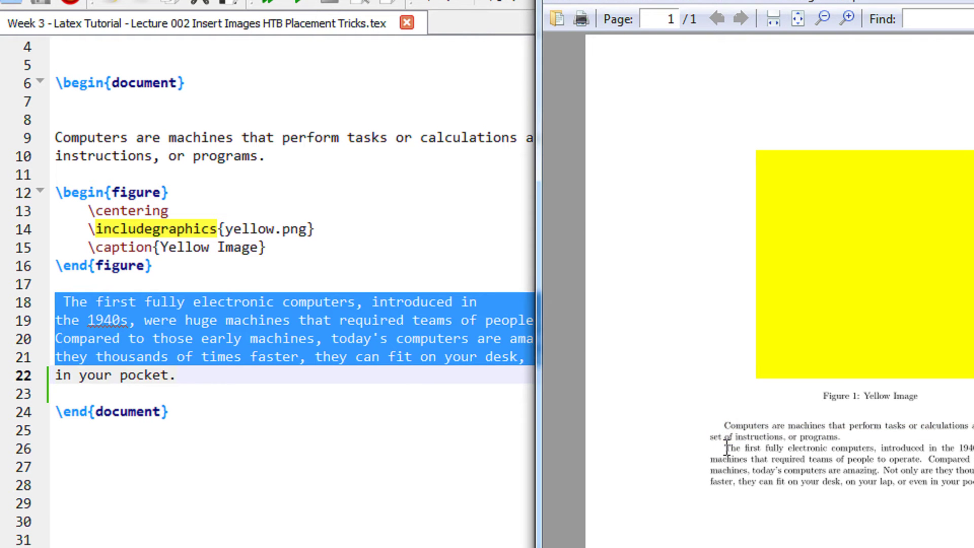
{"action": "mouse_move", "coordinate": [724, 443]}
{"action": "left_mouse_down"}
{"action": "mouse_move", "coordinate": [925, 454]}
{"action": "mouse_move", "coordinate": [921, 465]}
{"action": "left_mouse_up"}
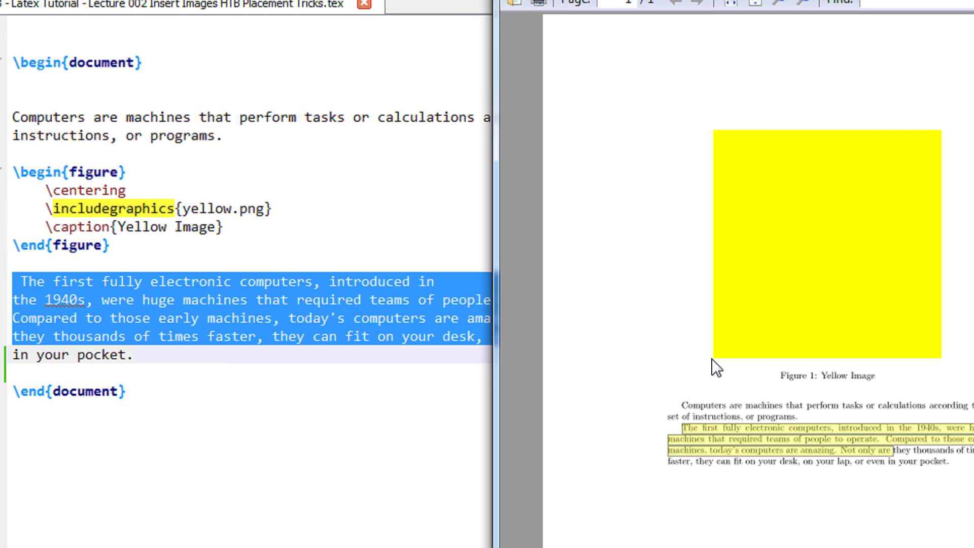
{"action": "left_click", "coordinate": [207, 243]}
{"action": "left_click_drag", "start_coordinate": [207, 244], "coordinate": [48, 156]}
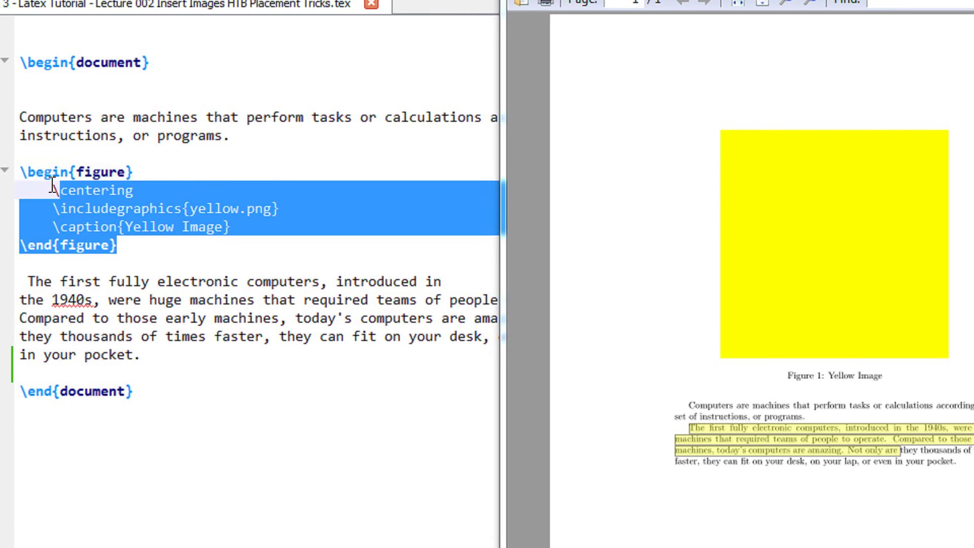
{"action": "left_click", "coordinate": [167, 136]}
{"action": "left_click", "coordinate": [208, 284]}
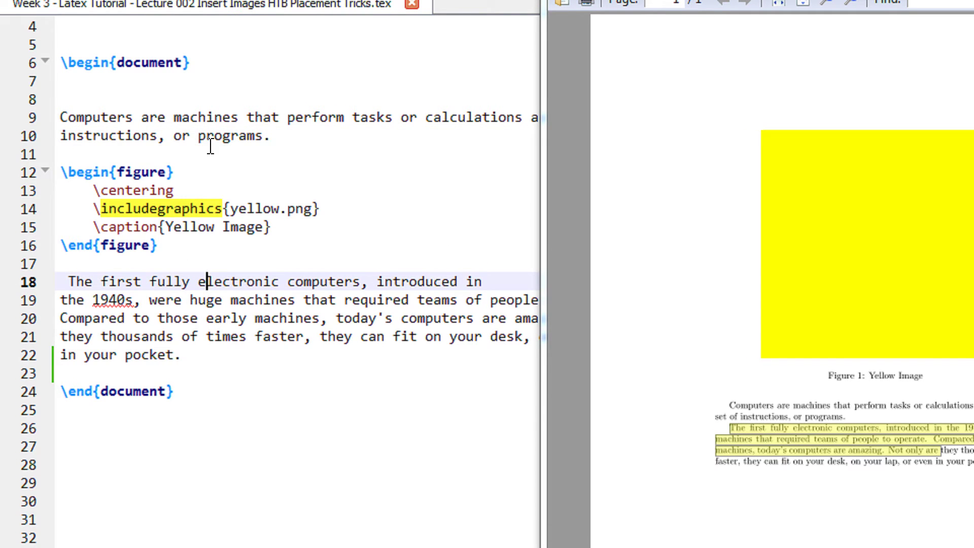
{"action": "left_click", "coordinate": [210, 140]}
{"action": "left_click", "coordinate": [271, 318]}
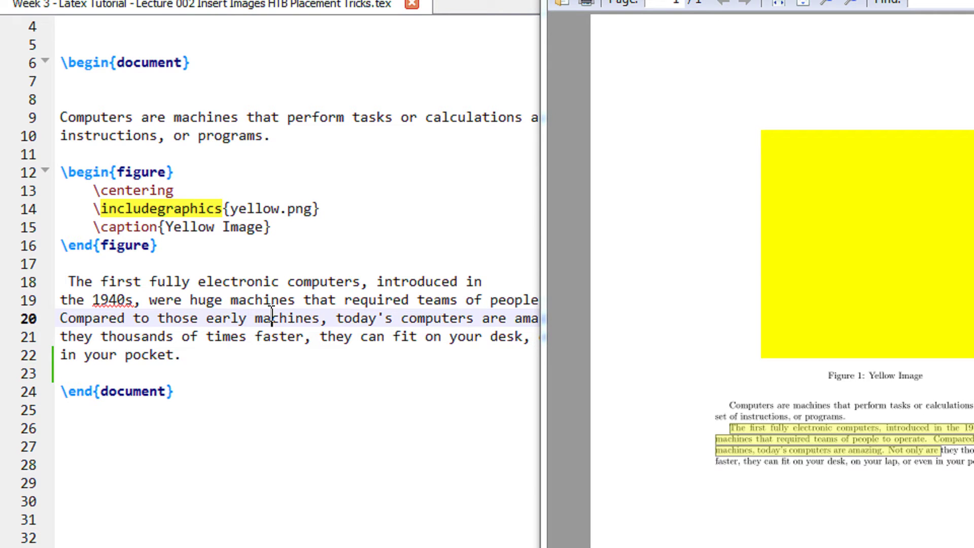
{"action": "left_click", "coordinate": [204, 176]}
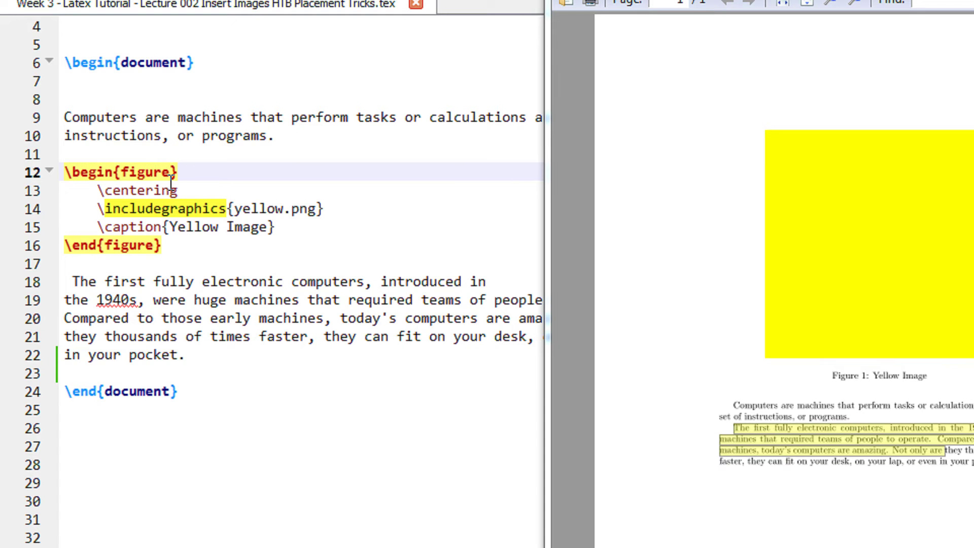
{"action": "type", "text": "["}
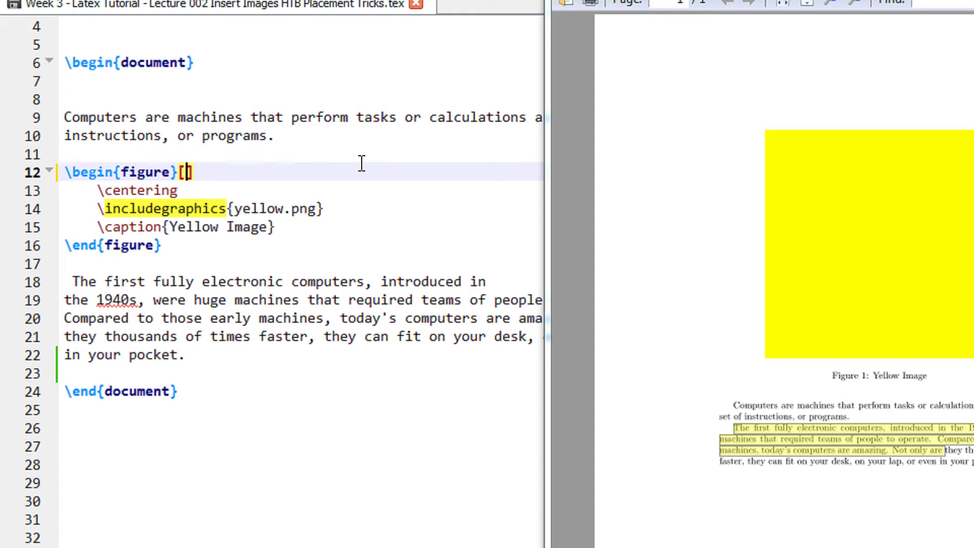
{"action": "type", "text": "!"}
{"action": "type", "text": "h"}
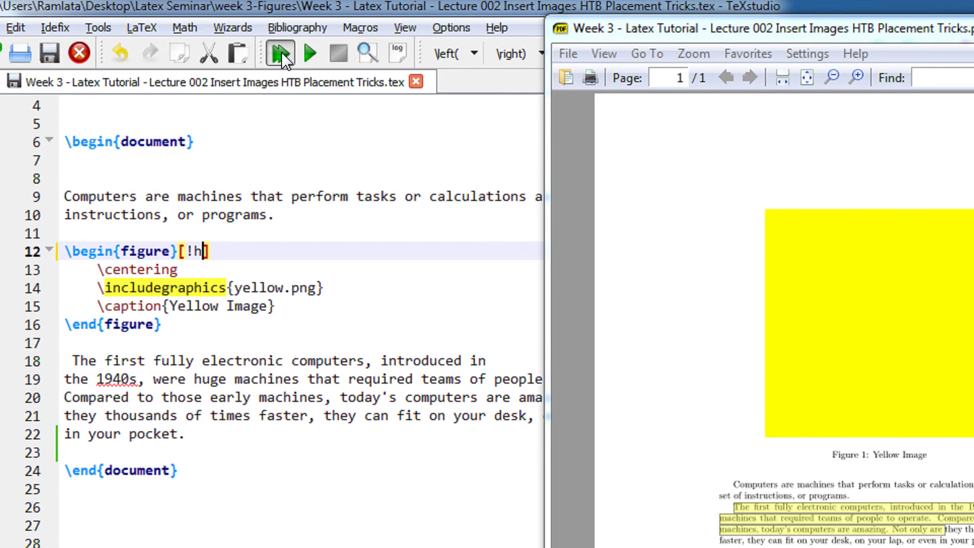
Enlarge the PDF preview window and recompile the document with the [!h] option
{"action": "mouse_move", "coordinate": [545, 22]}
{"action": "left_mouse_down"}
{"action": "mouse_move", "coordinate": [463, 5]}
{"action": "mouse_move", "coordinate": [582, 90]}
{"action": "left_mouse_up"}
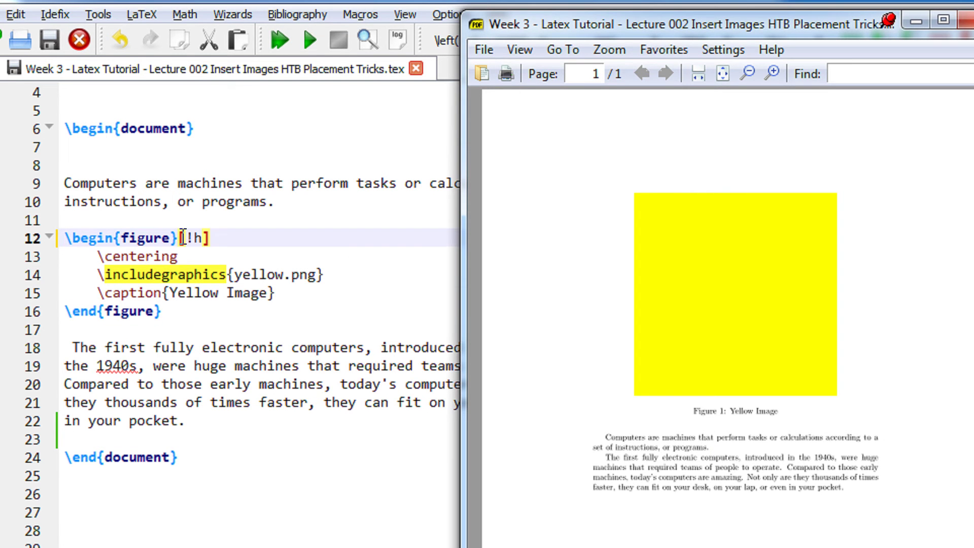
{"action": "left_click_drag", "start_coordinate": [179, 237], "coordinate": [219, 235]}
{"action": "left_click", "coordinate": [220, 233]}
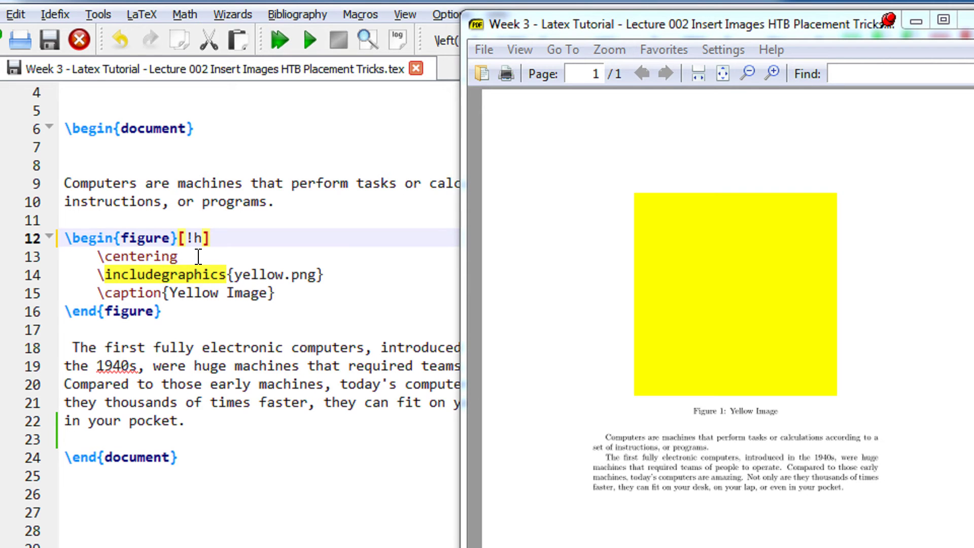
{"action": "left_click", "coordinate": [282, 47]}
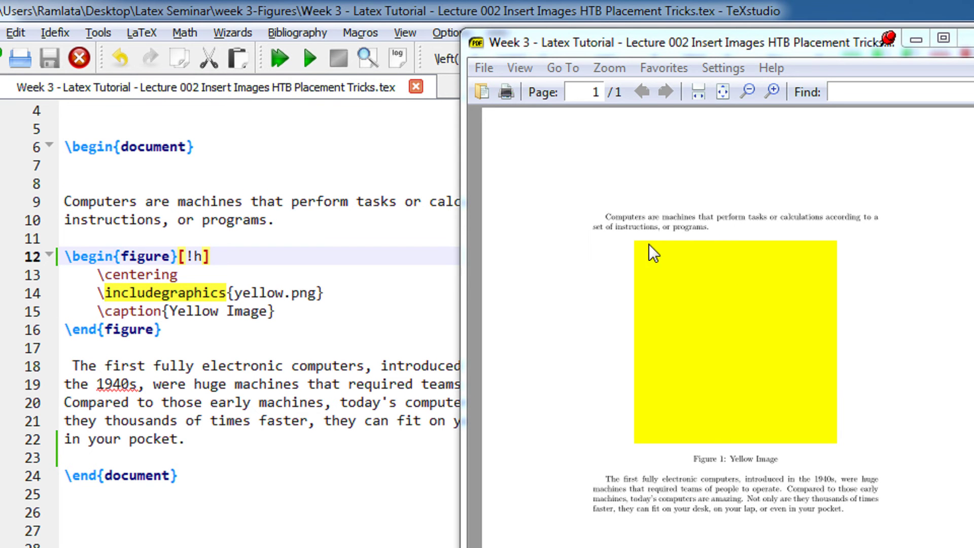
Compare the first and second paragraphs against the rebuilt PDF, then reselect [!h]
{"action": "left_click_drag", "start_coordinate": [272, 221], "coordinate": [71, 221]}
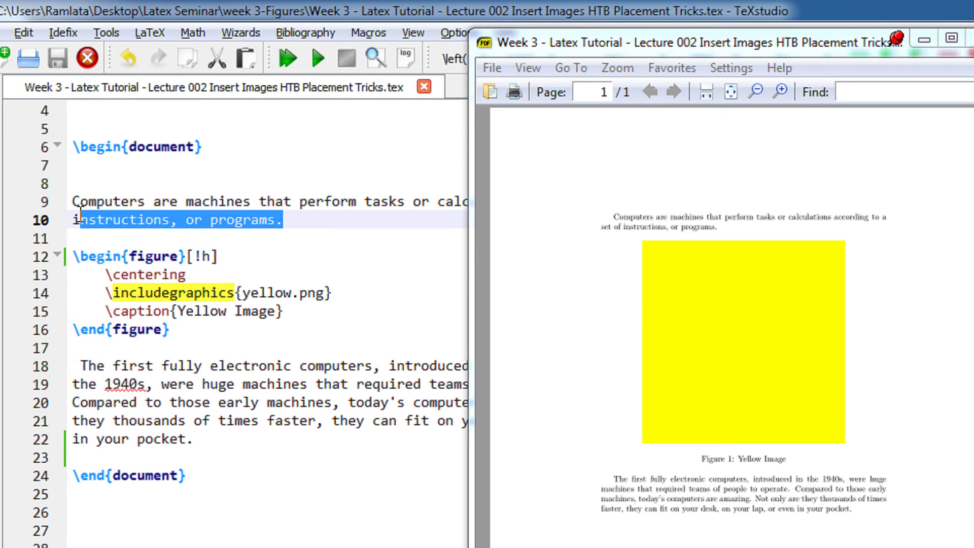
{"action": "left_click", "coordinate": [723, 231]}
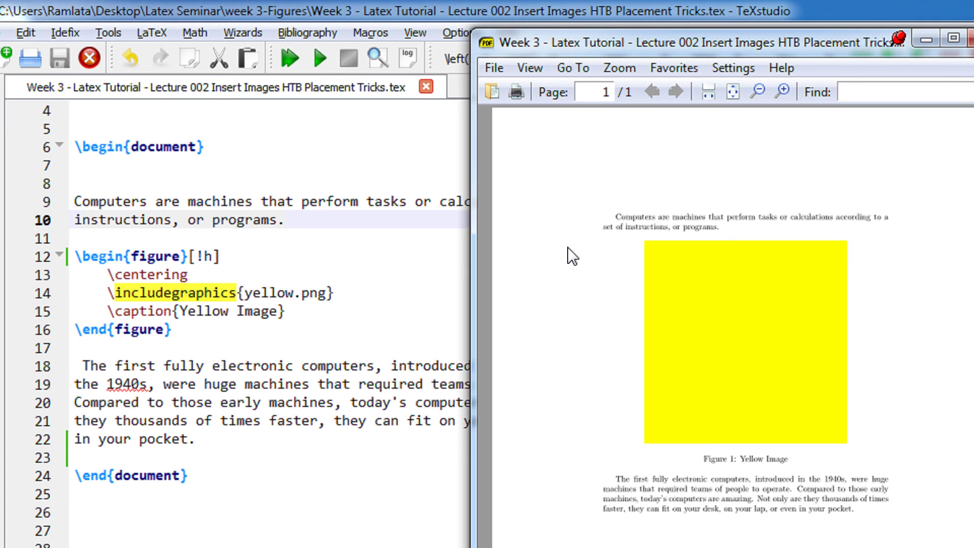
{"action": "left_click", "coordinate": [214, 258]}
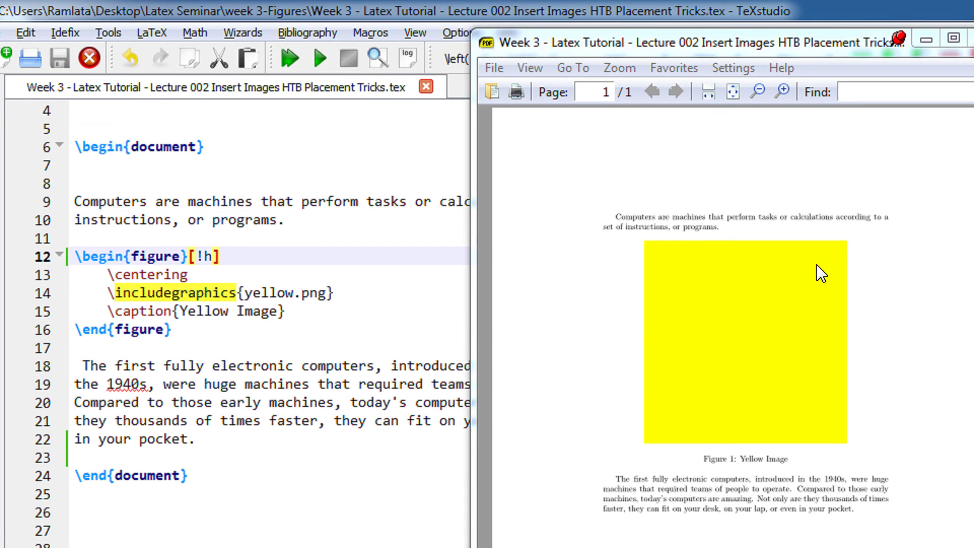
{"action": "left_click_drag", "start_coordinate": [195, 442], "coordinate": [74, 385]}
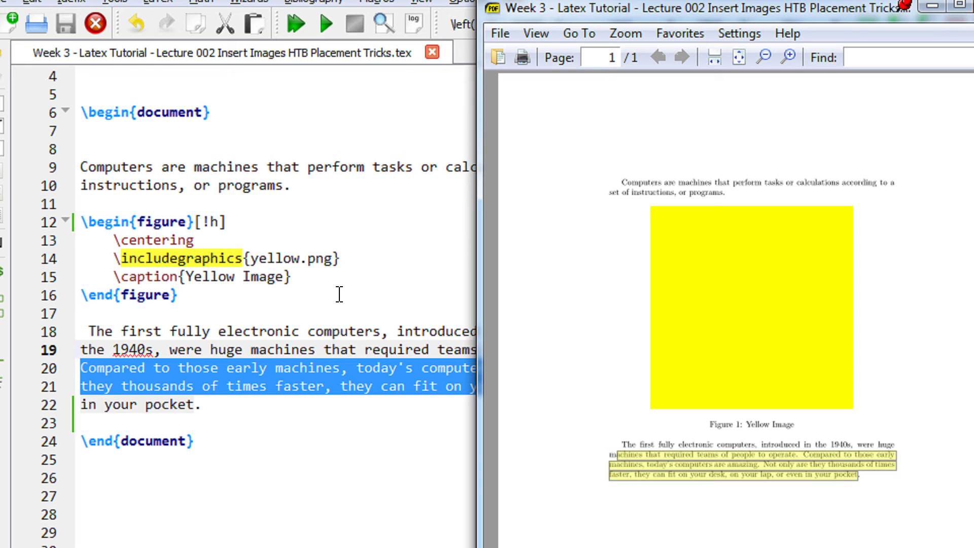
{"action": "left_click_drag", "start_coordinate": [197, 222], "coordinate": [226, 222]}
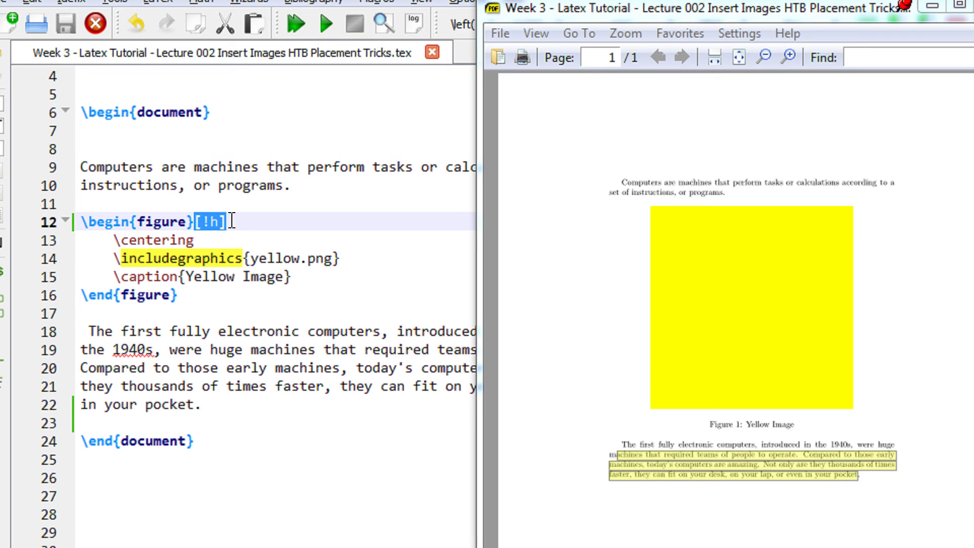
Replace h with t to make the placement [!t] and rebuild the PDF
{"action": "left_click", "coordinate": [222, 221]}
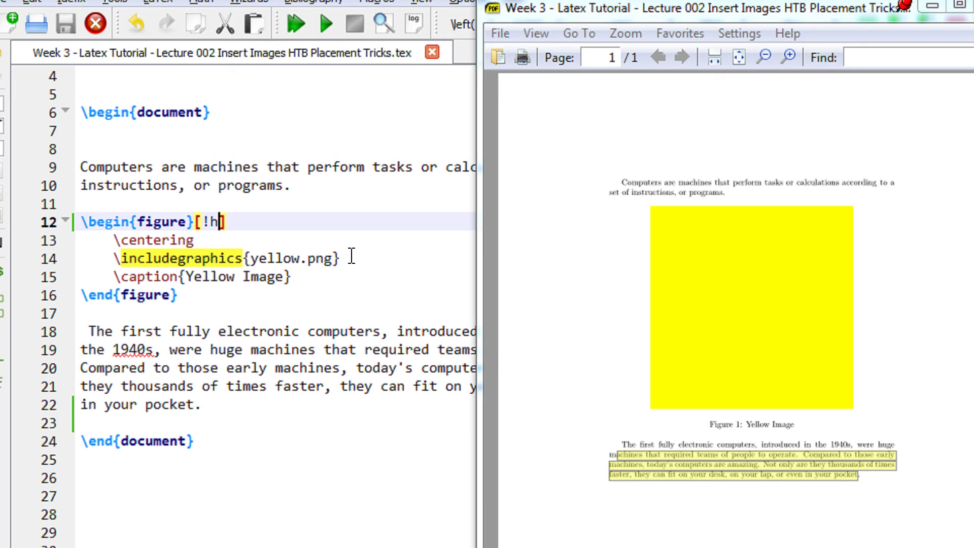
{"action": "key", "text": "BackSpace"}
{"action": "type", "text": "t"}
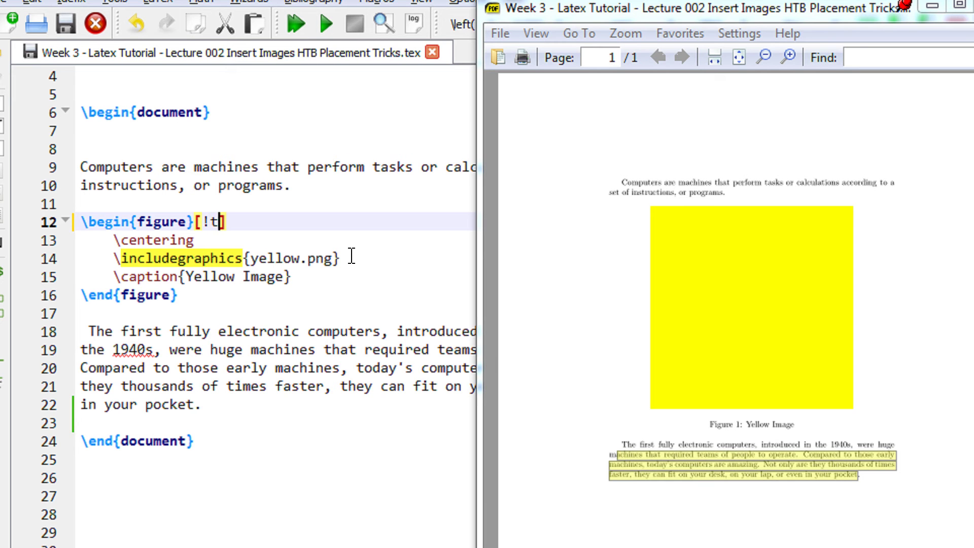
{"action": "left_click", "coordinate": [206, 294]}
{"action": "left_click", "coordinate": [206, 221]}
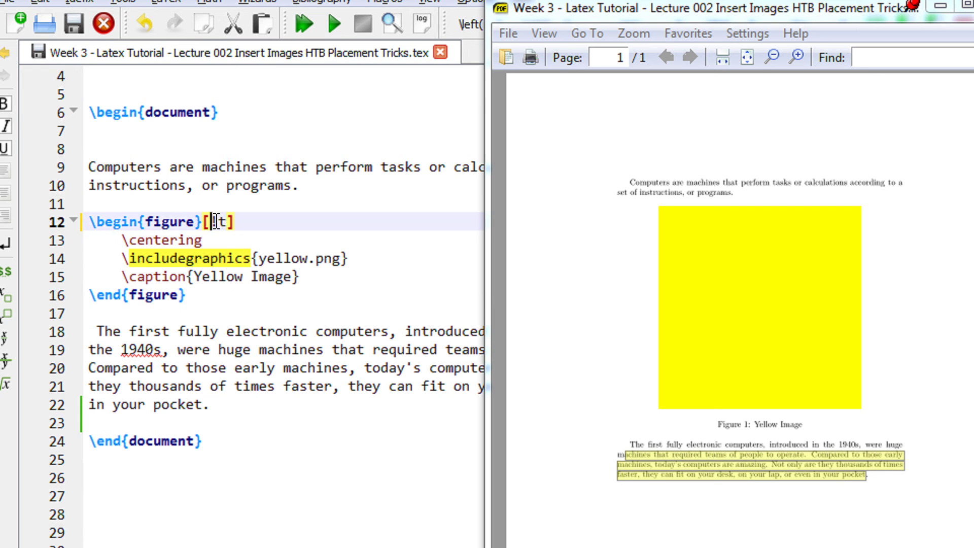
{"action": "left_click_drag", "start_coordinate": [212, 222], "coordinate": [229, 222]}
{"action": "left_click", "coordinate": [304, 25]}
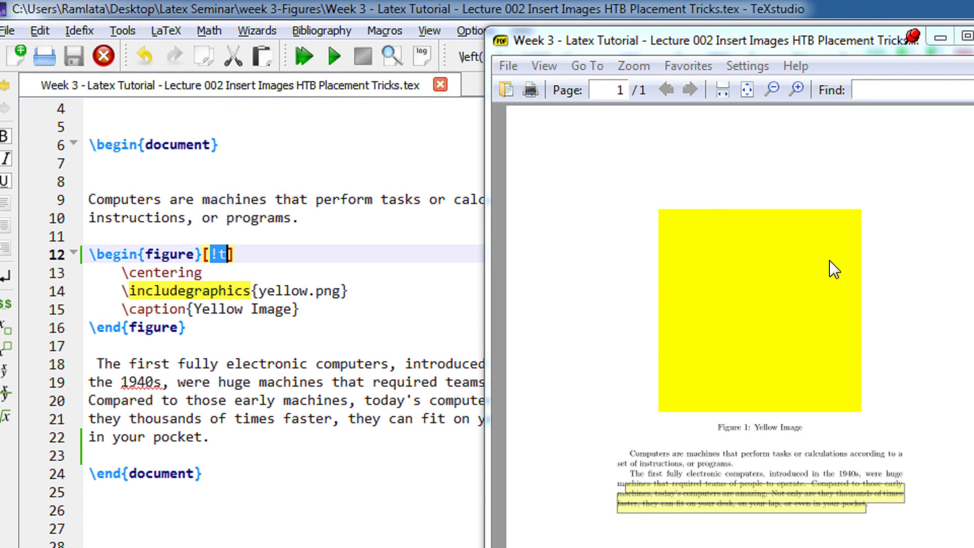
Swap t for b to make [!b], then save, compile and refresh the preview
{"action": "key", "text": "Right"}
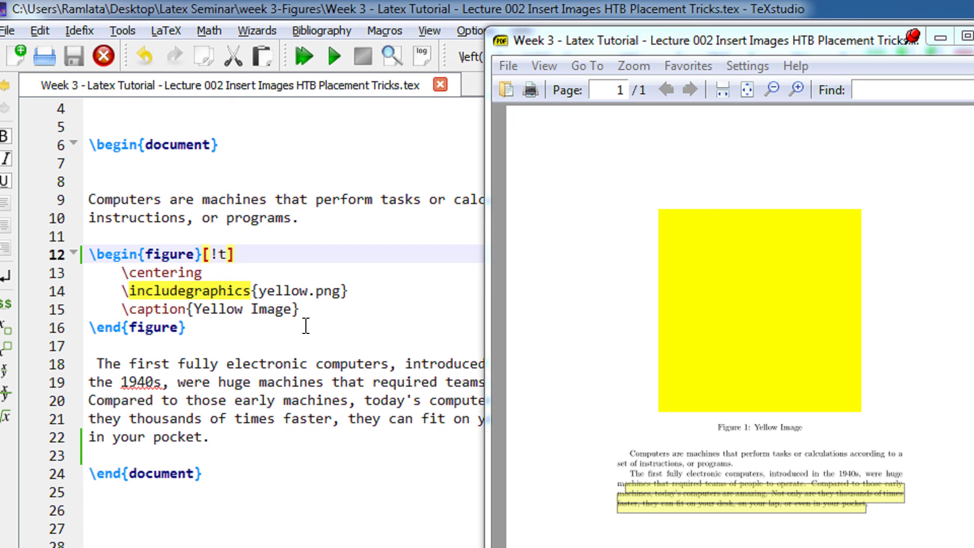
{"action": "key", "text": "BackSpace"}
{"action": "type", "text": "b"}
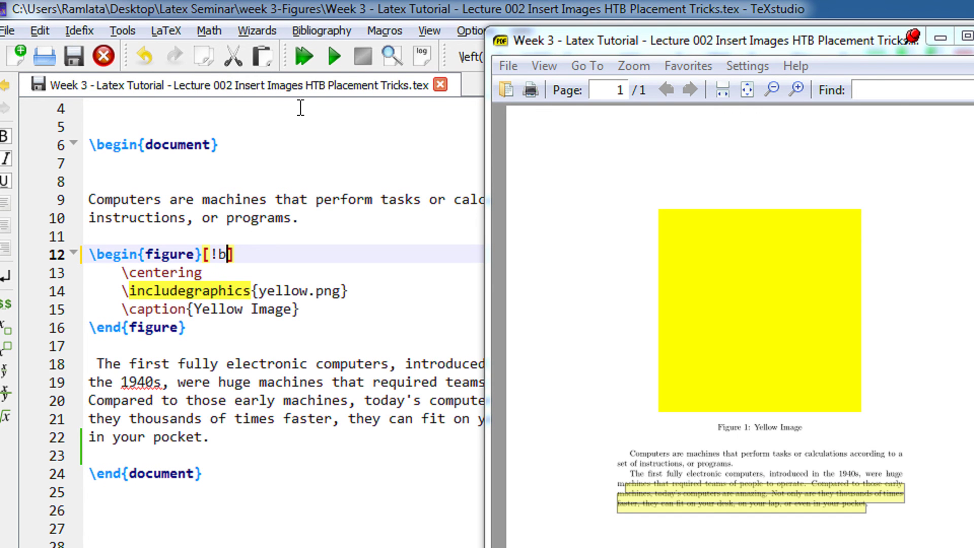
{"action": "left_click", "coordinate": [304, 55]}
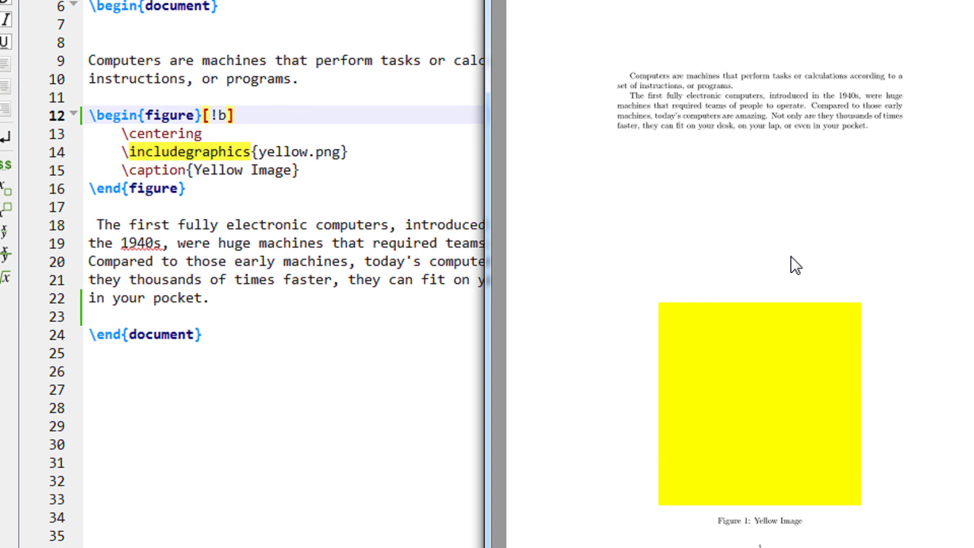
{"action": "scroll", "coordinate": [336, 85], "scroll_direction": "up", "scroll_amount": 1}
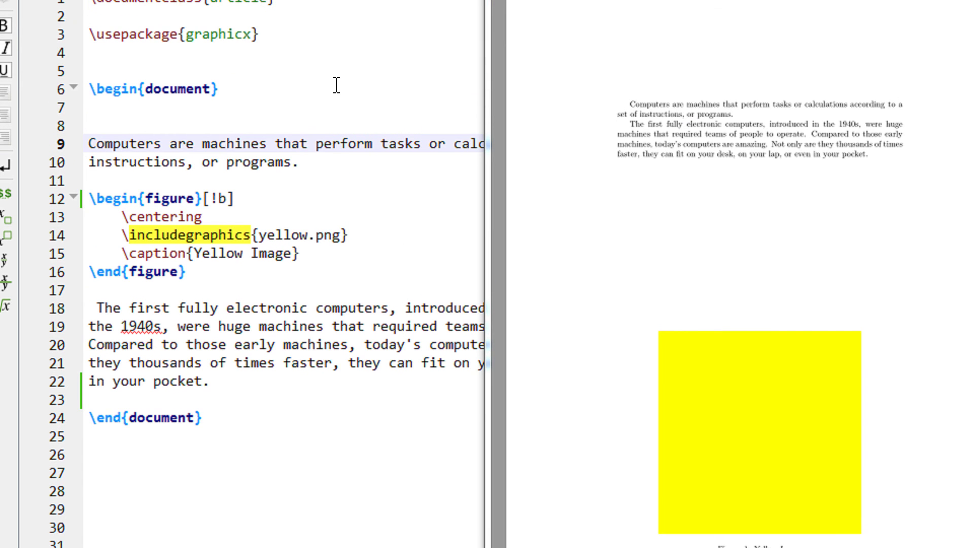
{"action": "left_click", "coordinate": [335, 85]}
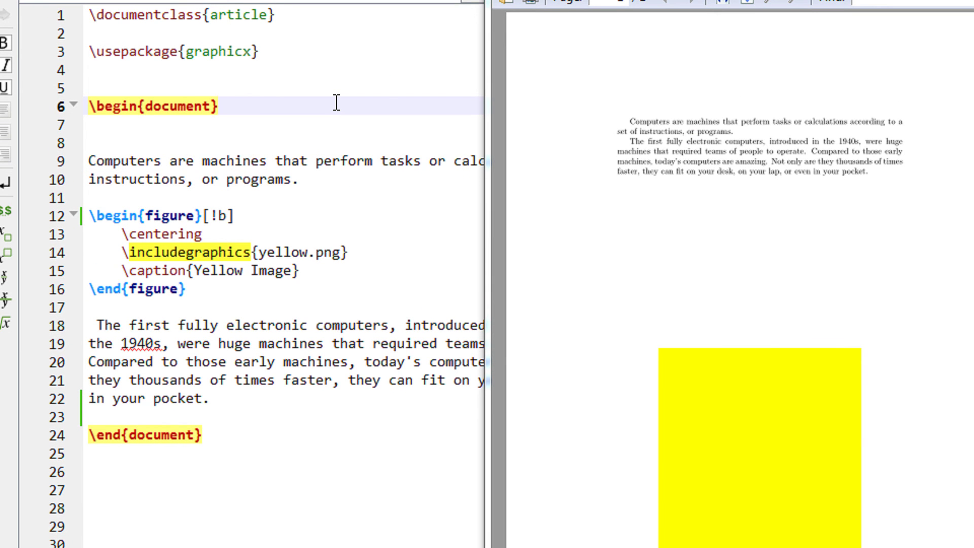